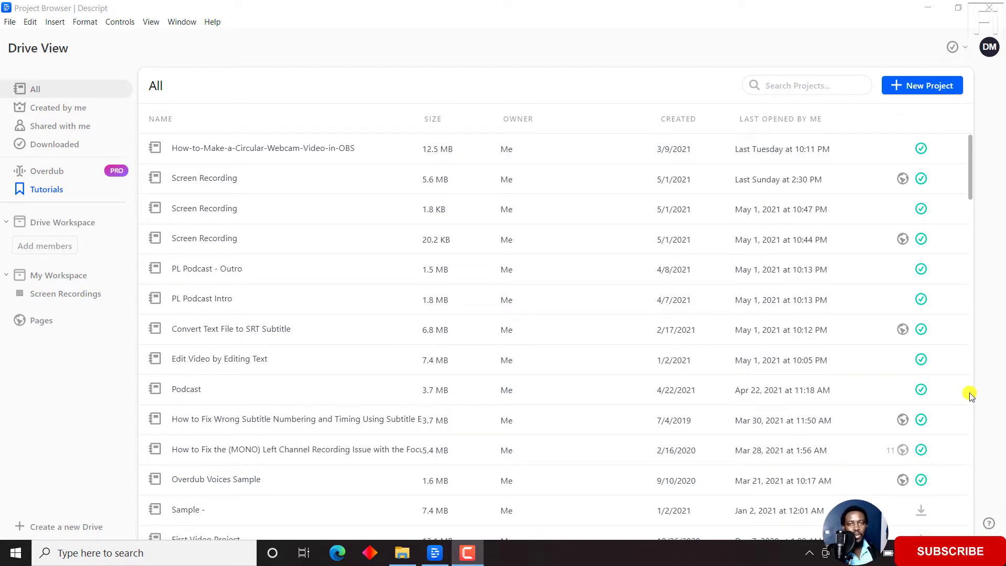
- Create a new Descript project named 'podcast', opening its empty Untitled Composition
click(211, 22)
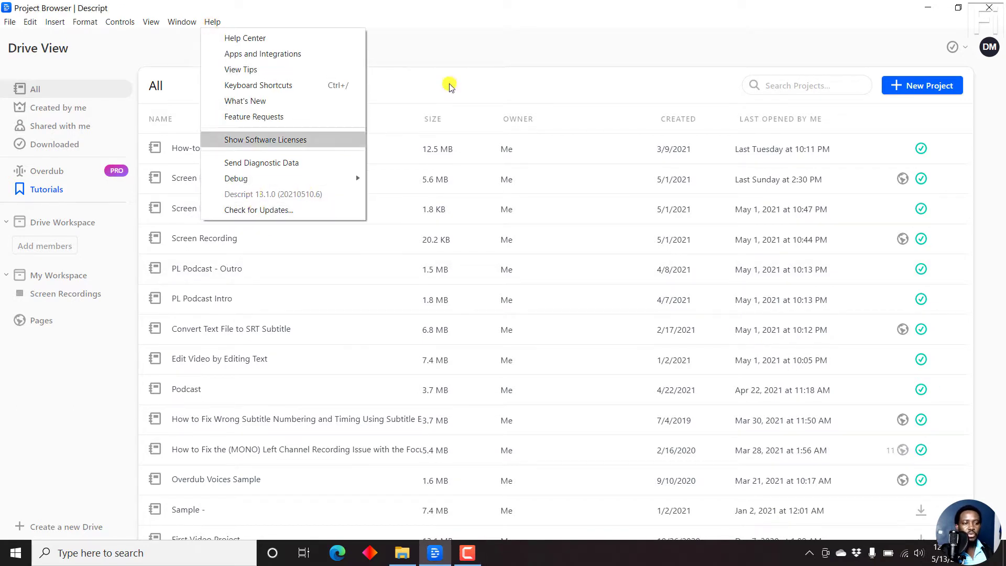
click(587, 37)
click(938, 86)
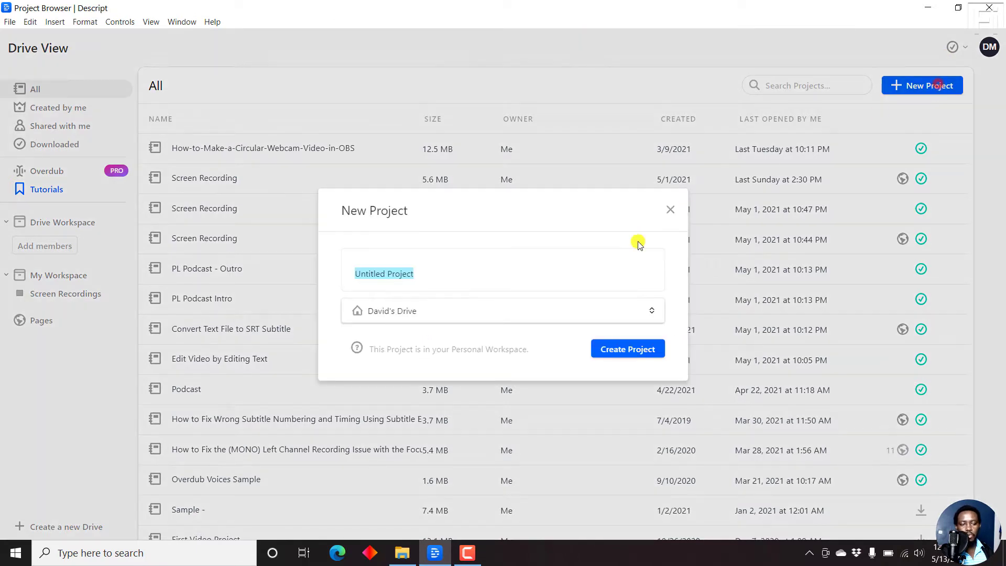
text(poda)
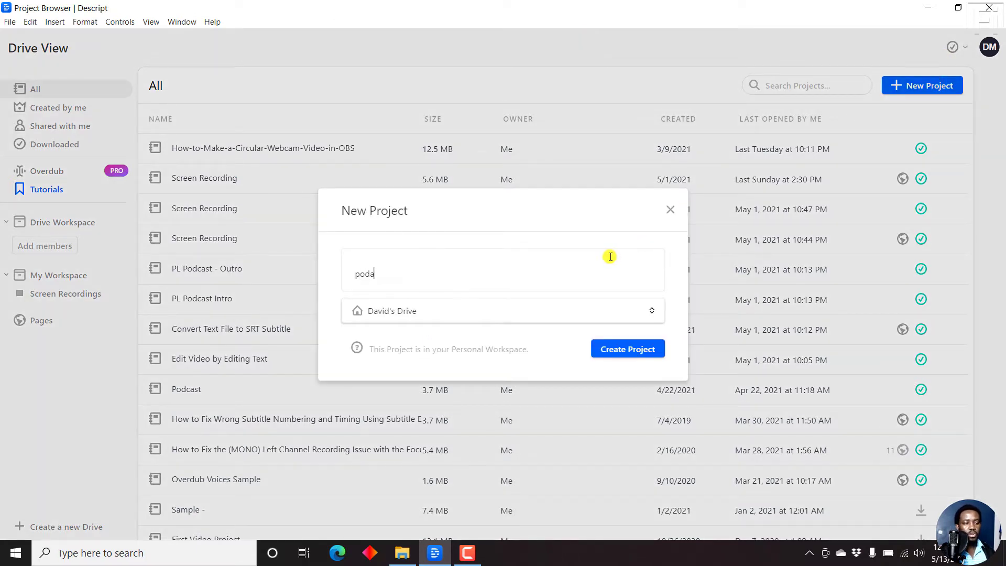
key(BackSpace)
text(cast)
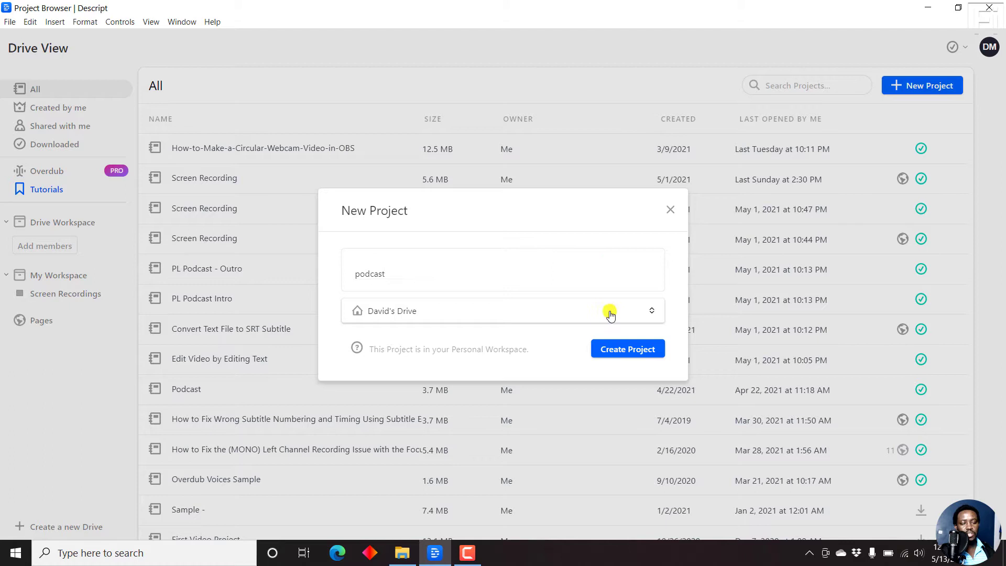
click(622, 348)
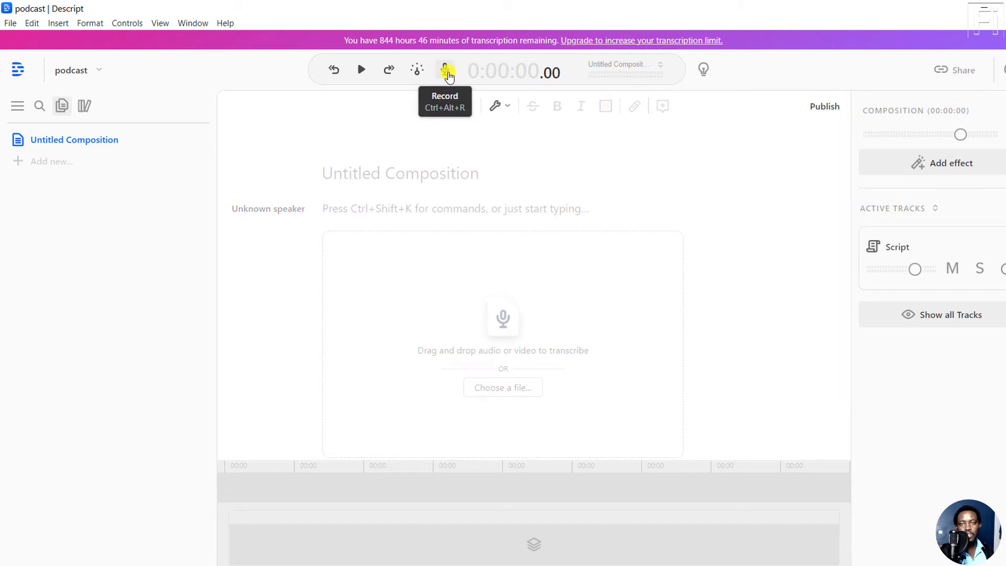
- Set up a new recording track with Ctrl+Alt+R and select its speaker name field
key(ctrl+alt+r)
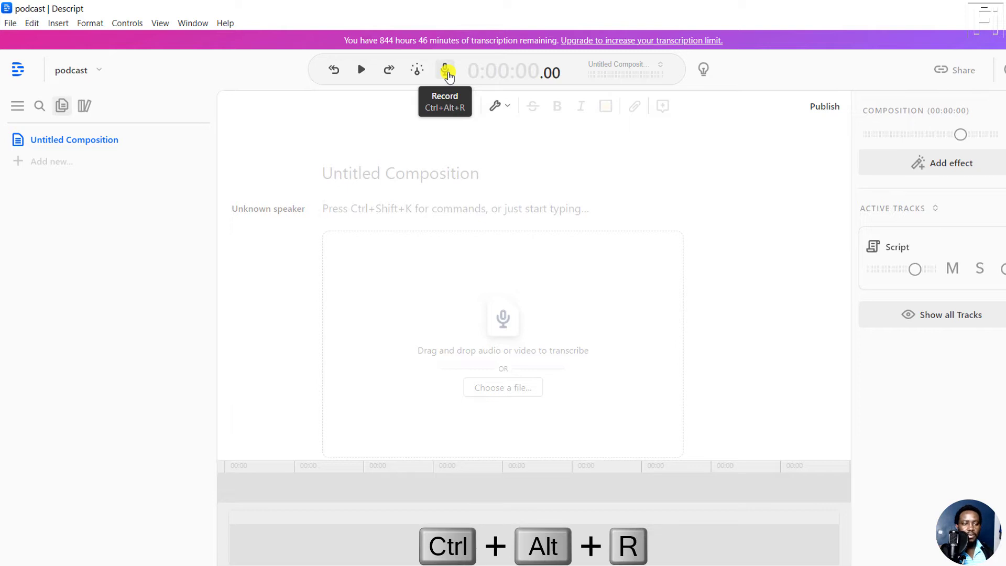
click(447, 72)
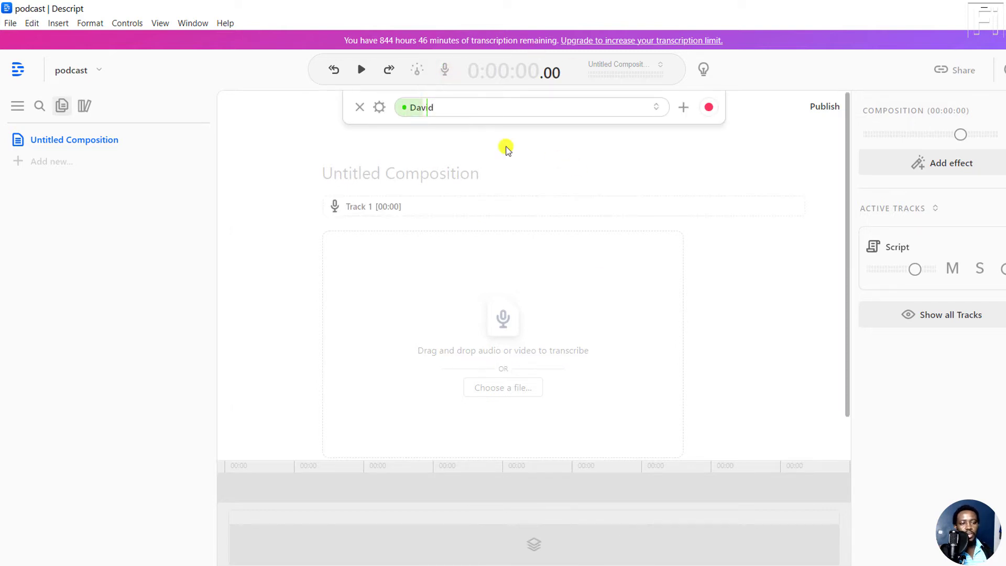
click(454, 116)
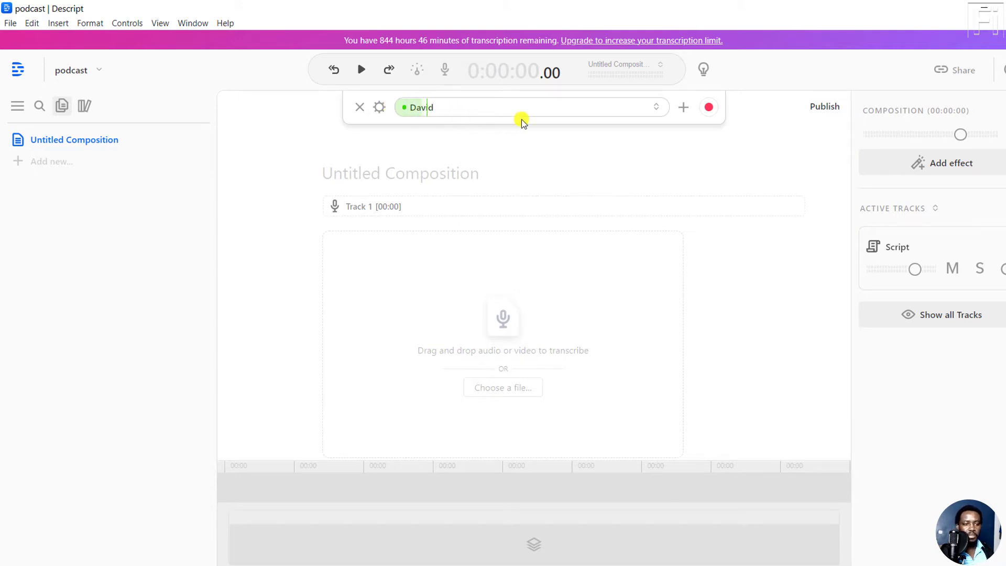
- In Recording Settings, keep the microphone input and leave 'Automatically transcribe recording' unchecked
click(380, 108)
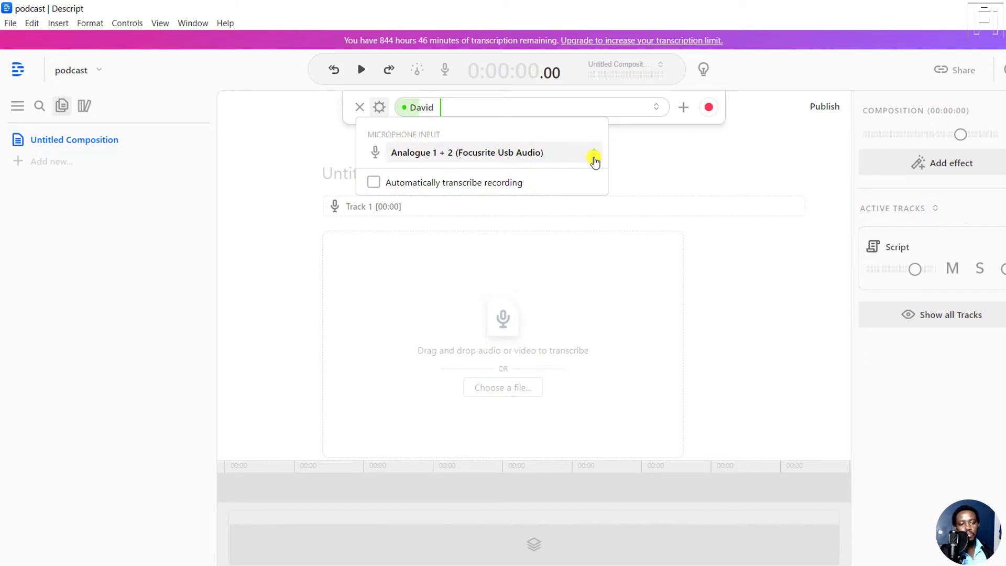
click(594, 156)
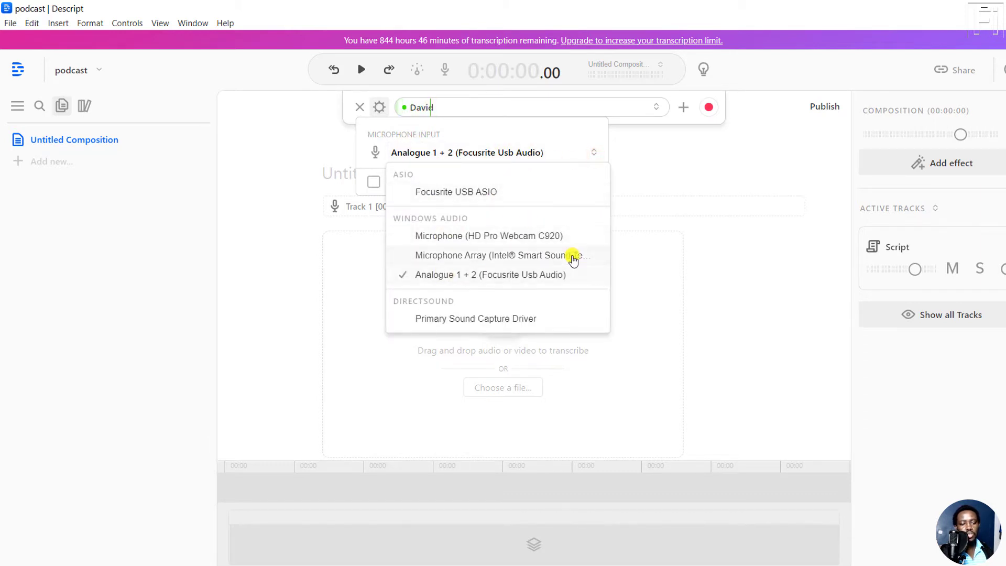
click(381, 128)
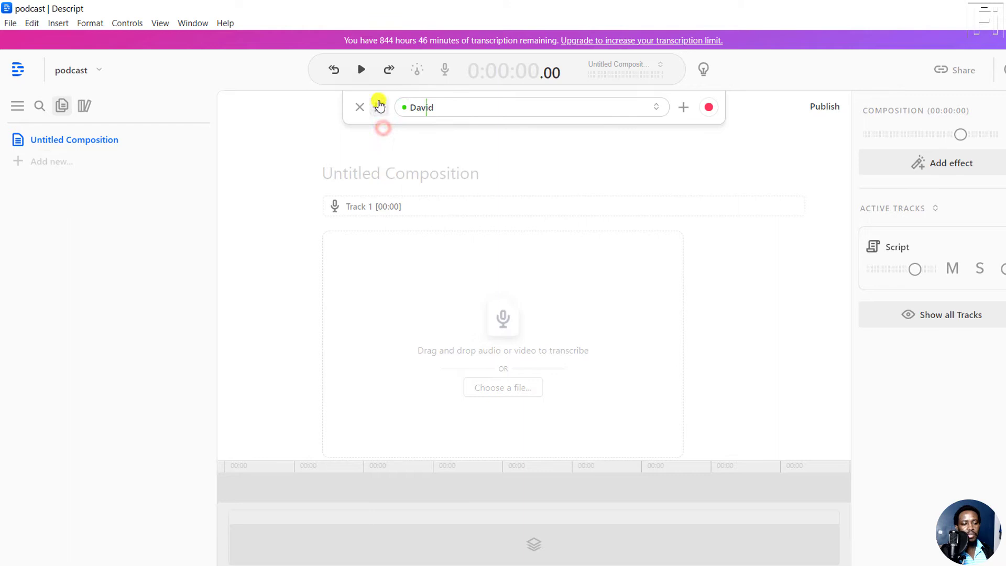
click(378, 106)
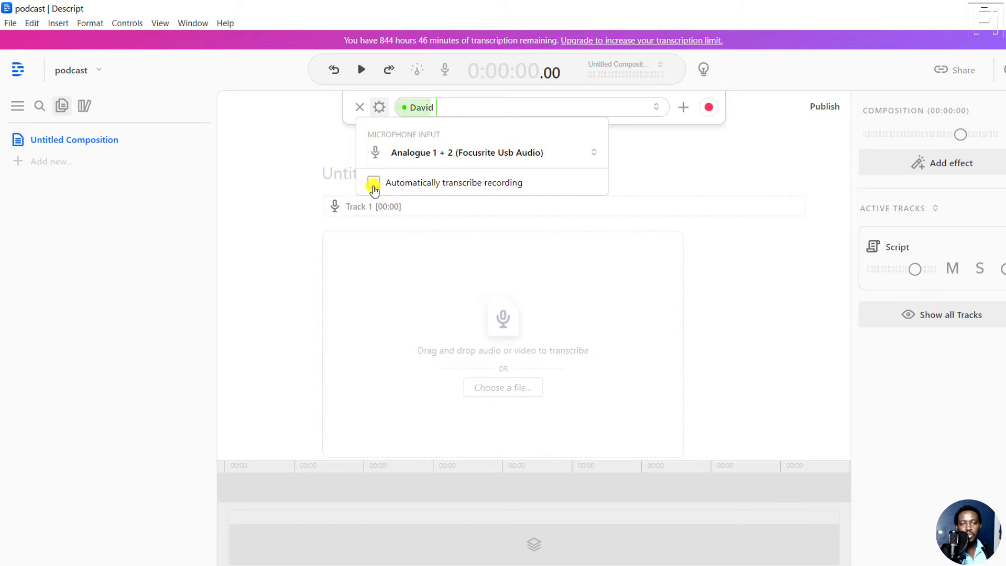
click(373, 183)
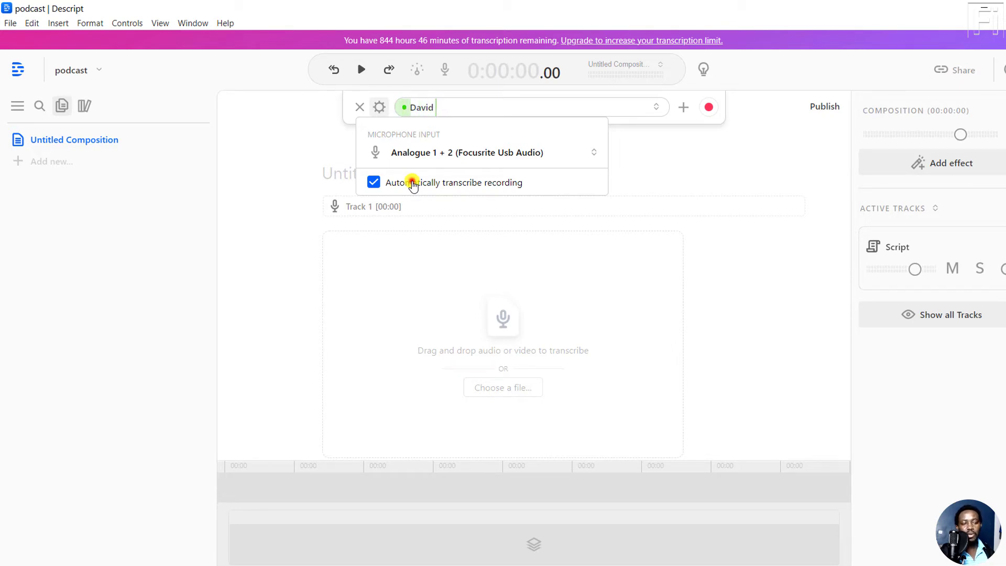
click(413, 184)
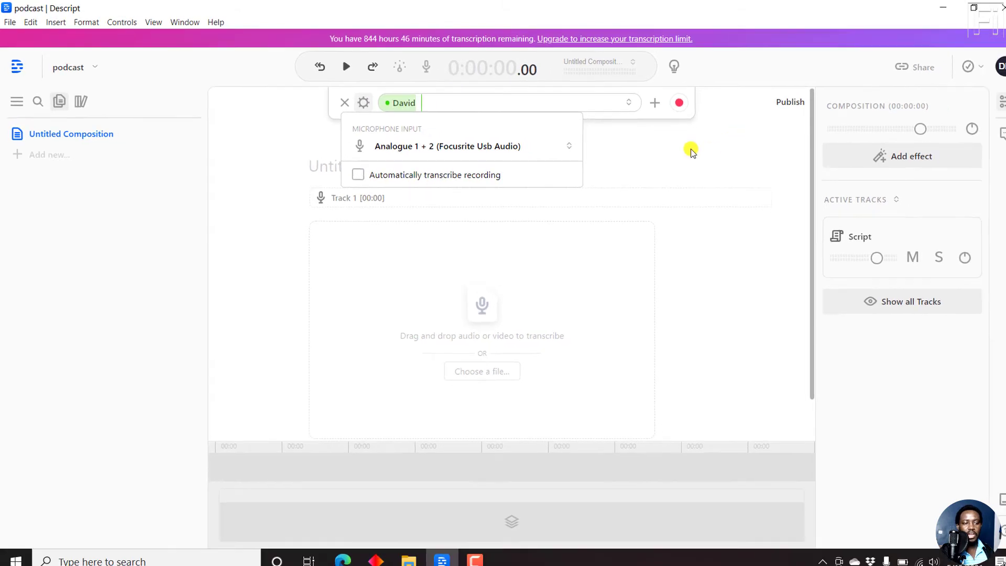
click(680, 148)
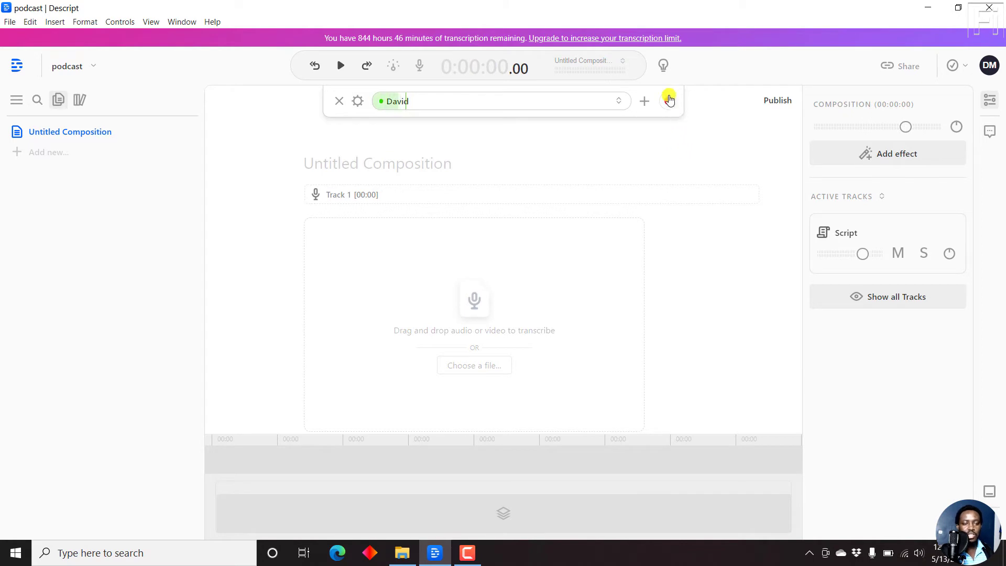
click(670, 105)
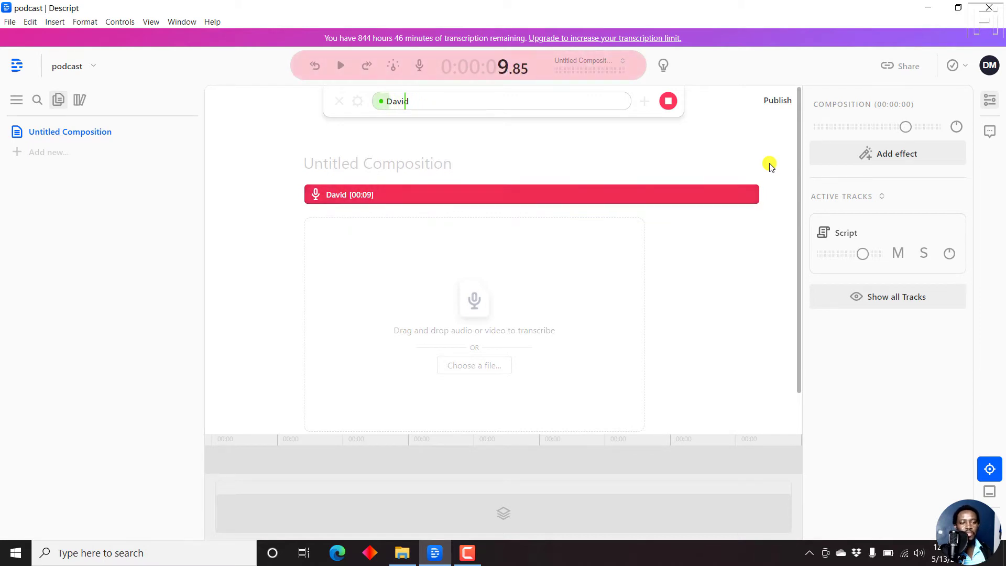
click(670, 101)
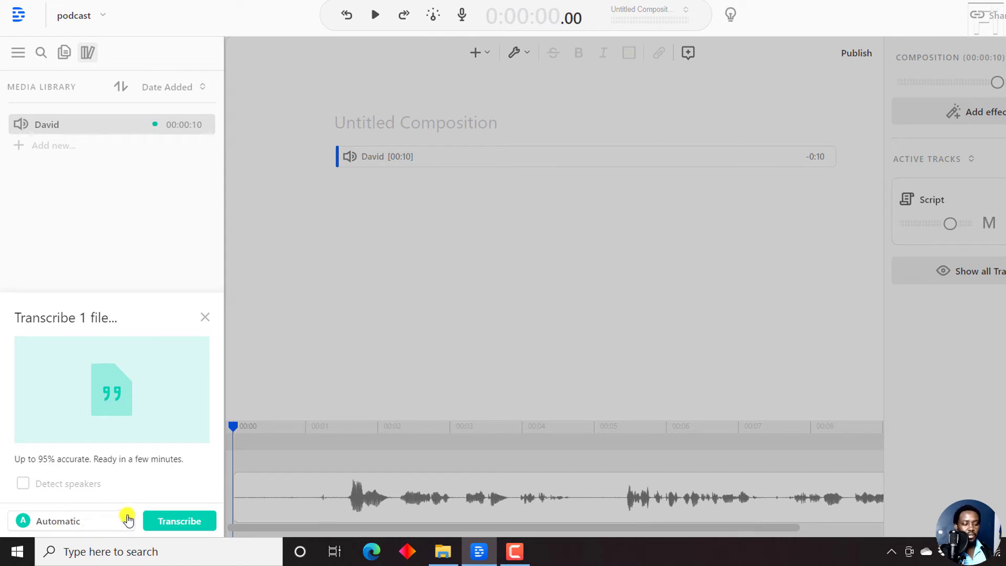
- Transcribe the David recording using the Automatic transcription type
click(127, 521)
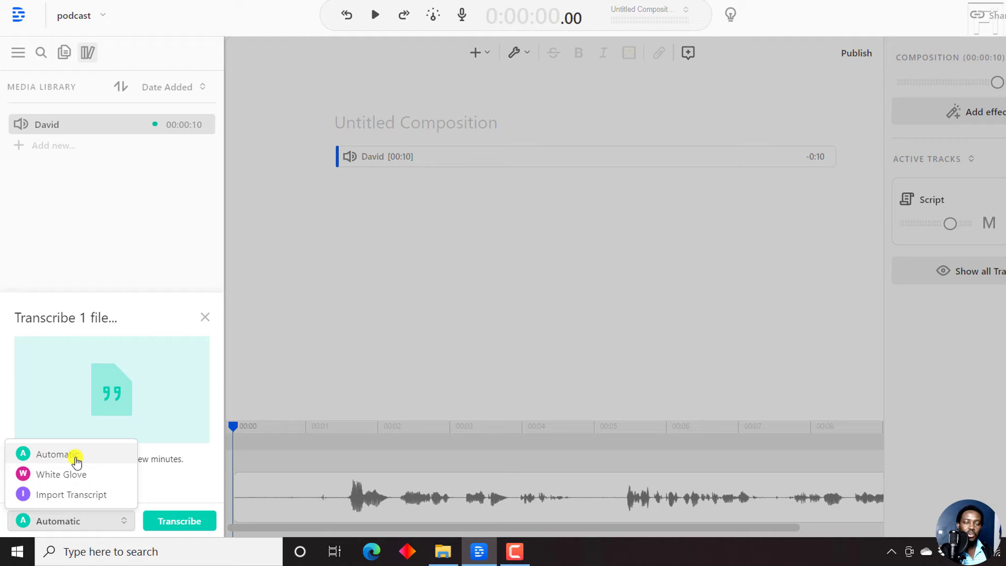
click(76, 461)
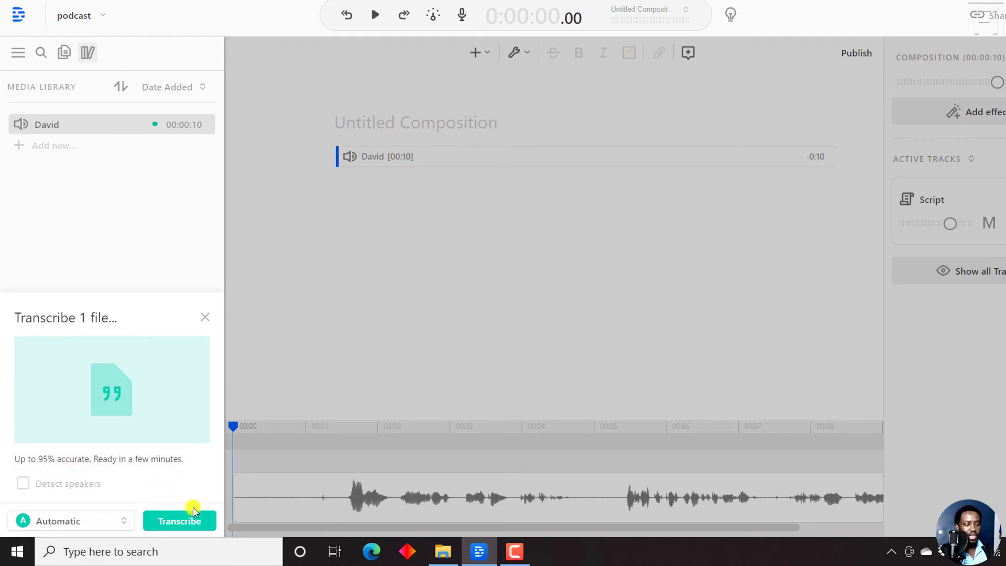
click(194, 521)
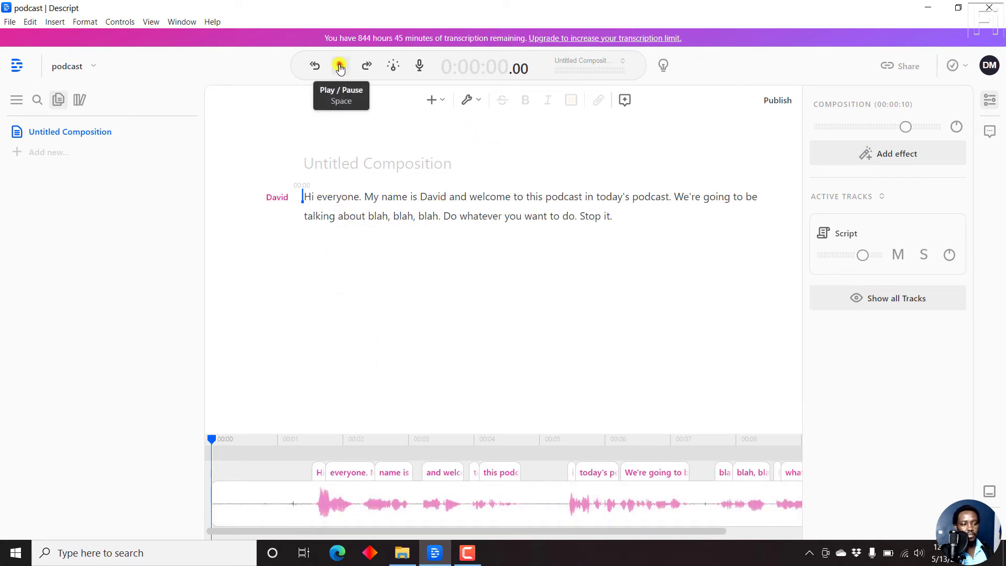
click(340, 67)
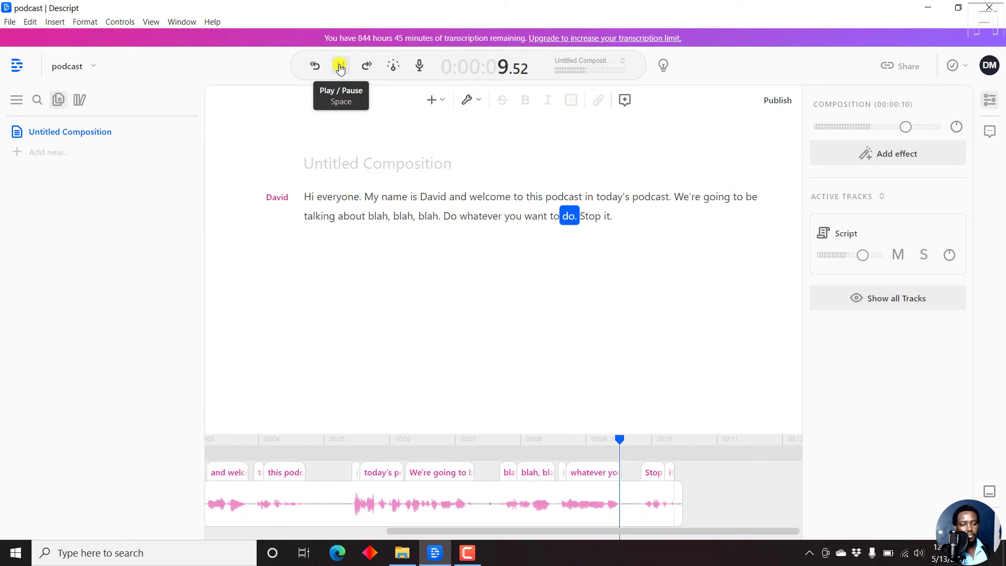
click(340, 68)
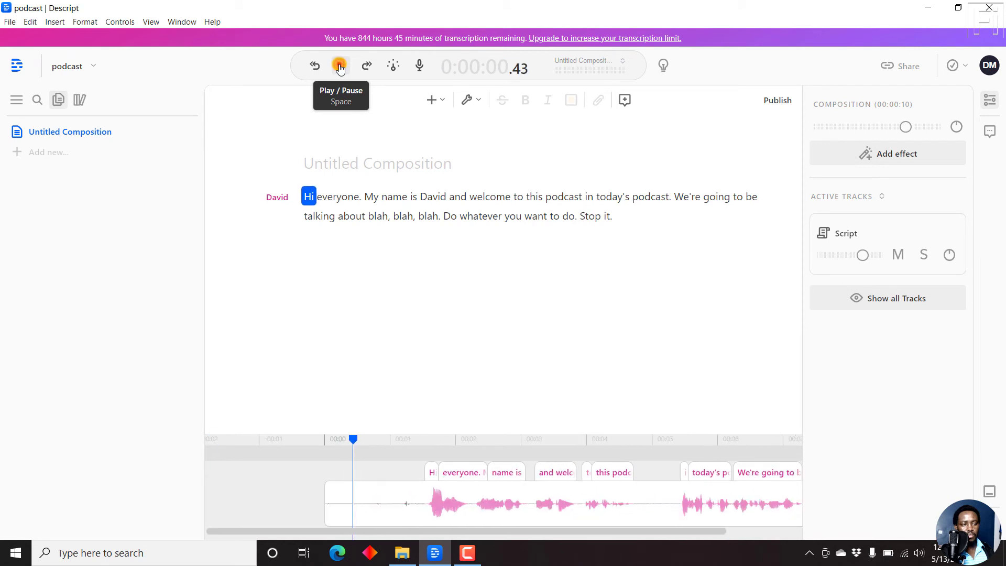
click(340, 67)
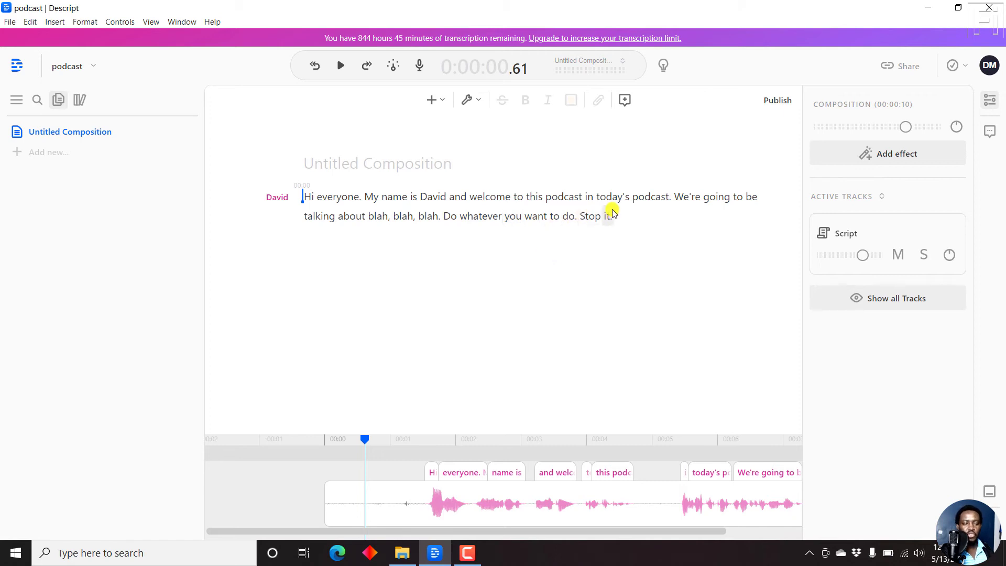
click(612, 217)
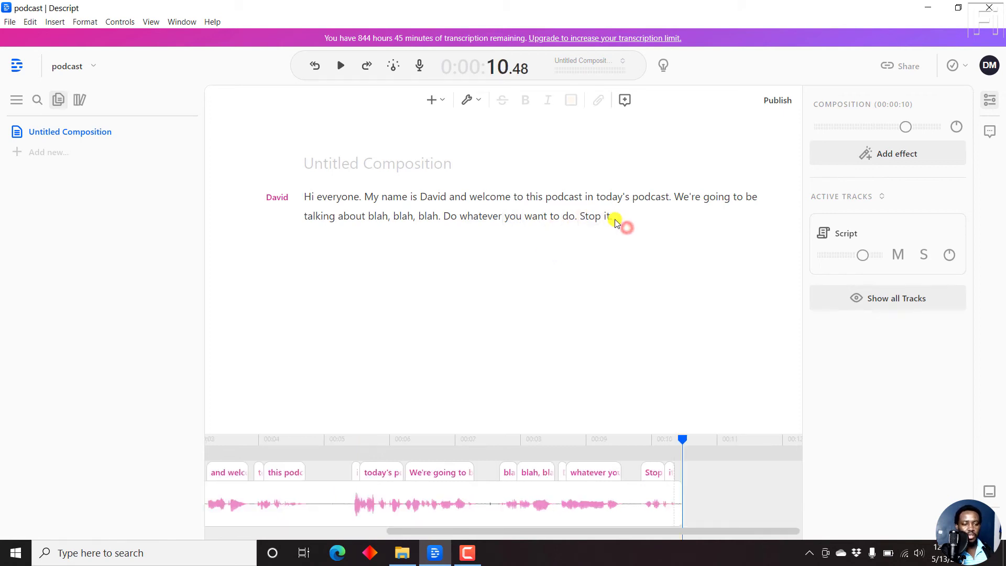
- Add a new paragraph and record a second take with 'Automatically transcribe recording' ticked
key(Return)
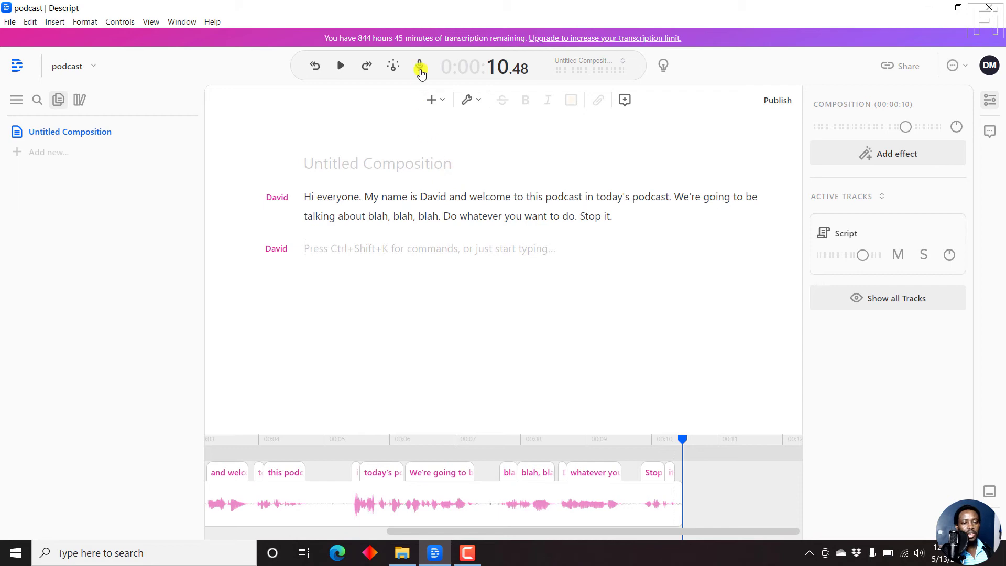
click(422, 72)
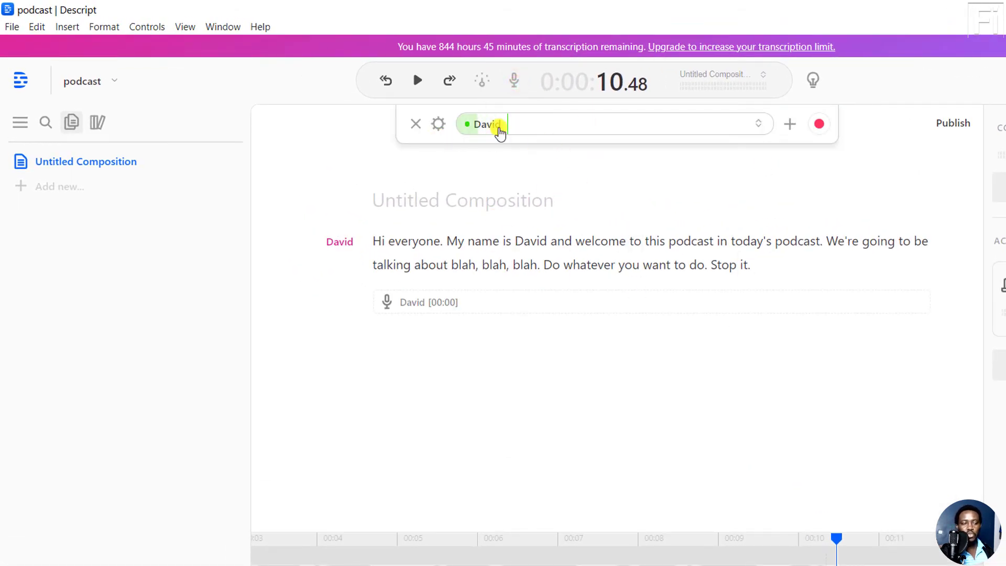
click(437, 124)
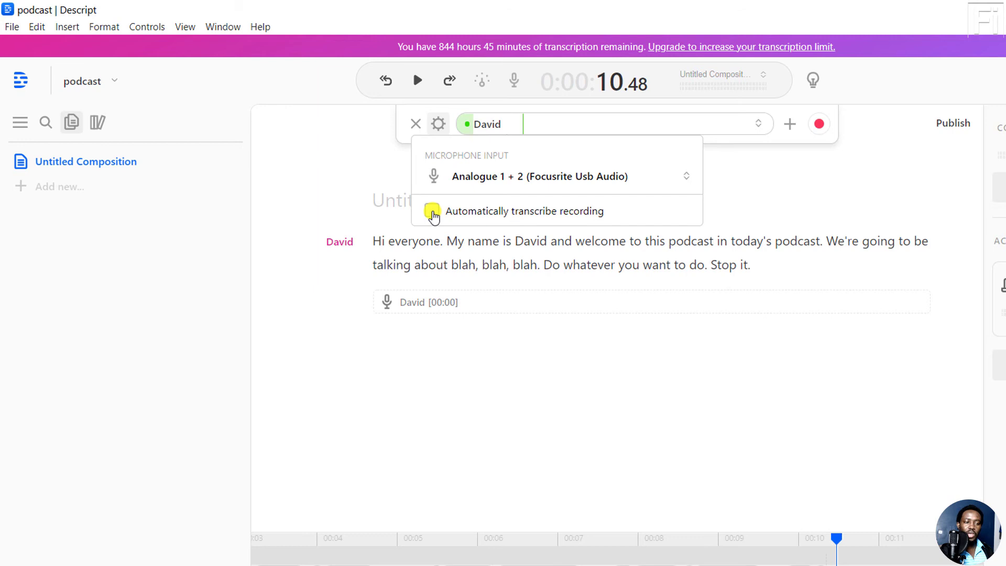
click(433, 212)
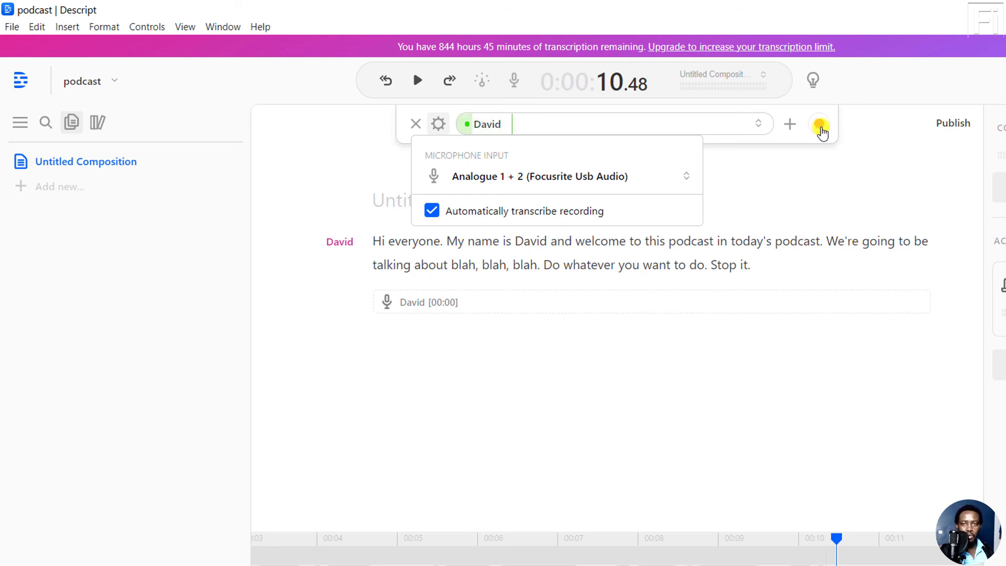
click(817, 125)
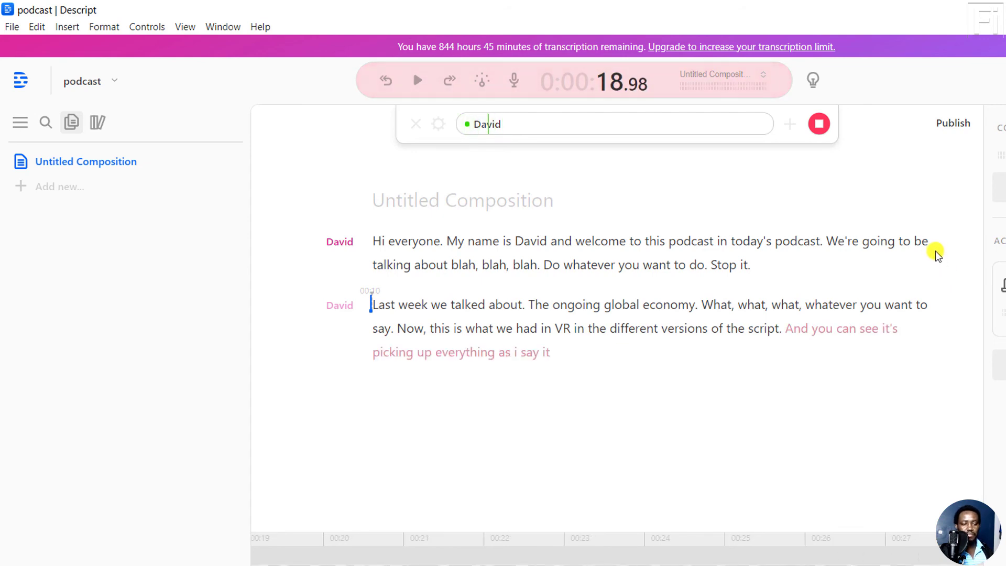
- Stop the second take and untick 'Automatically transcribe recording' for the next take
click(819, 129)
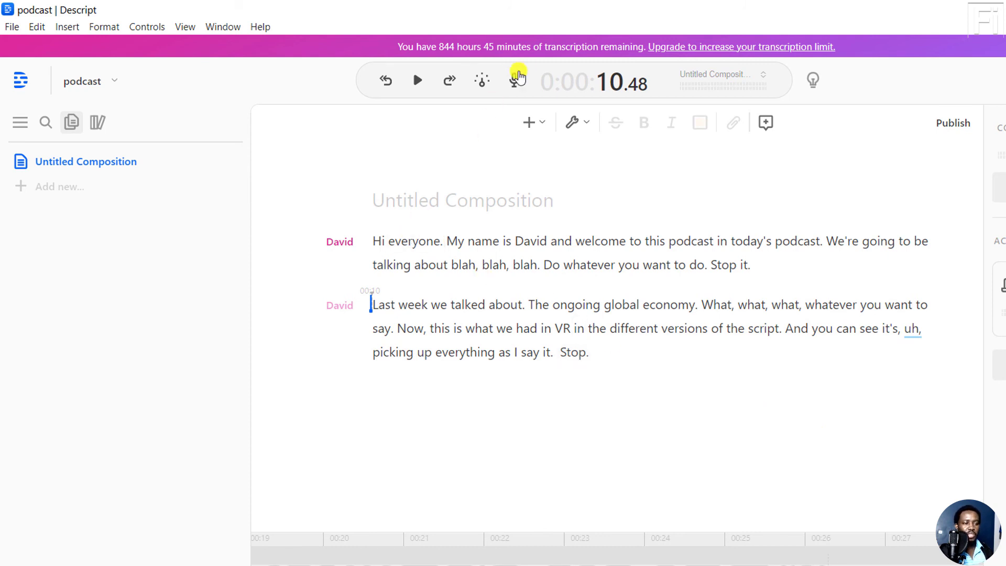
click(514, 80)
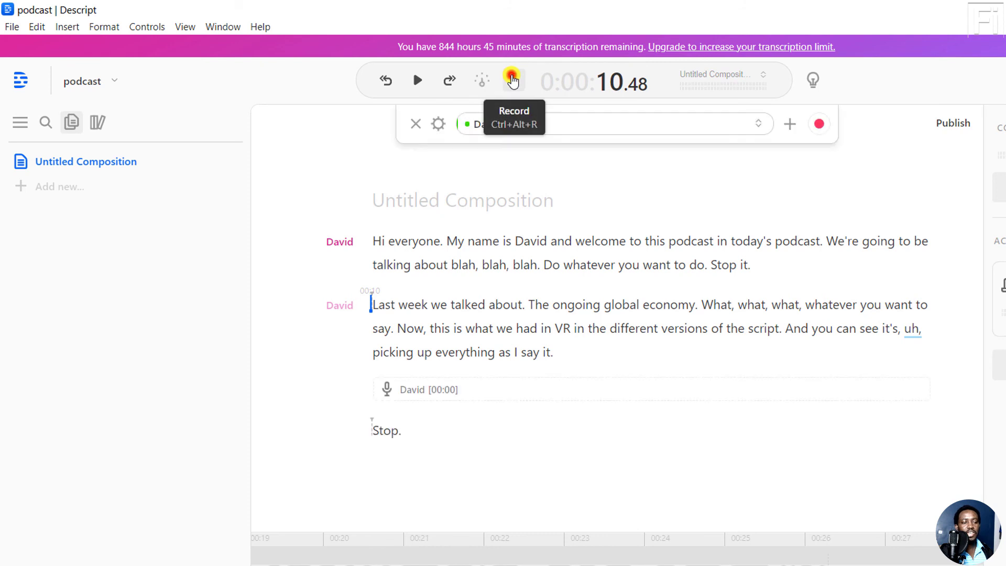
click(438, 125)
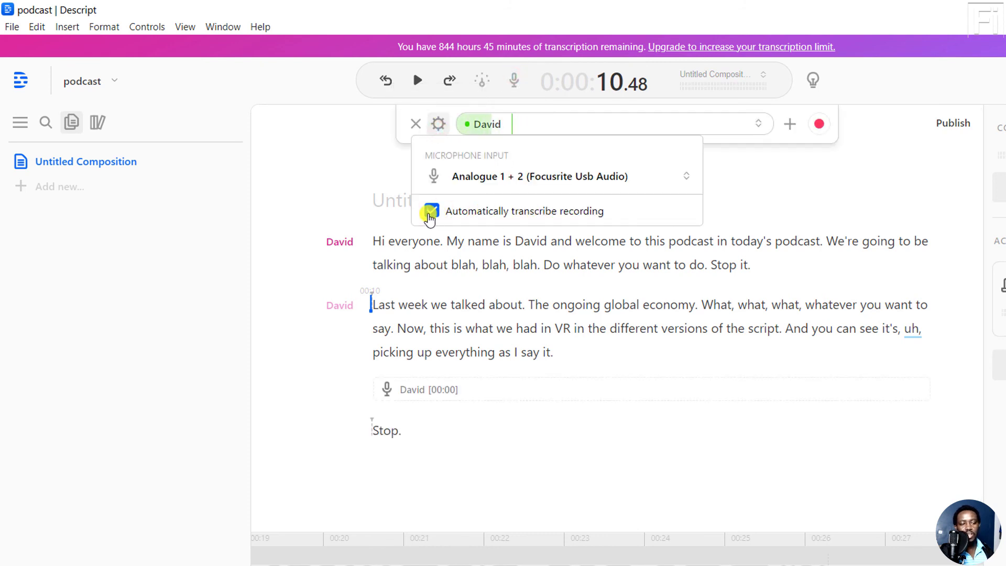
click(431, 211)
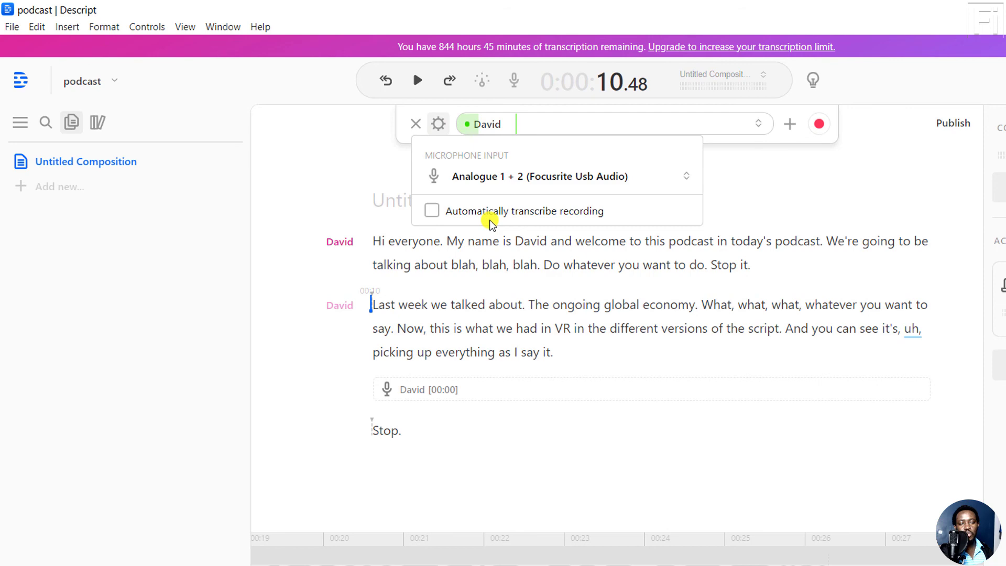